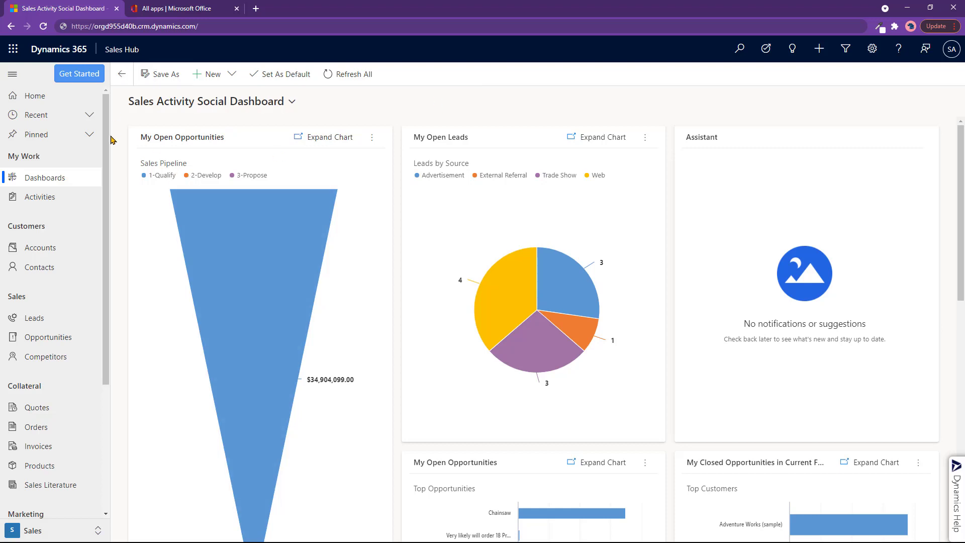
# - Browse the sitemap, then open the Office apps list and the full Office 365 apps page
pyautogui.scroll(-2, 99, 224)
pyautogui.scroll(-2, 98, 251)
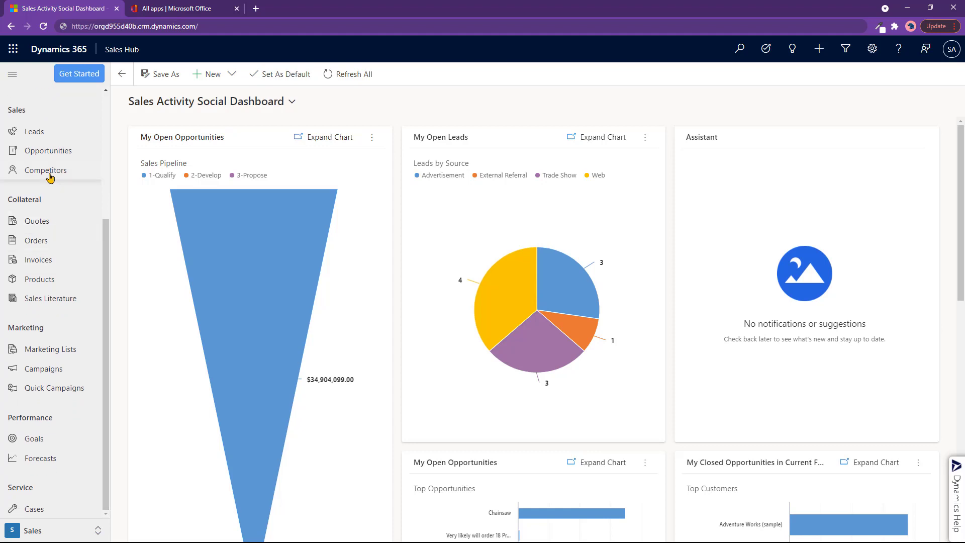
pyautogui.scroll(3, 62, 186)
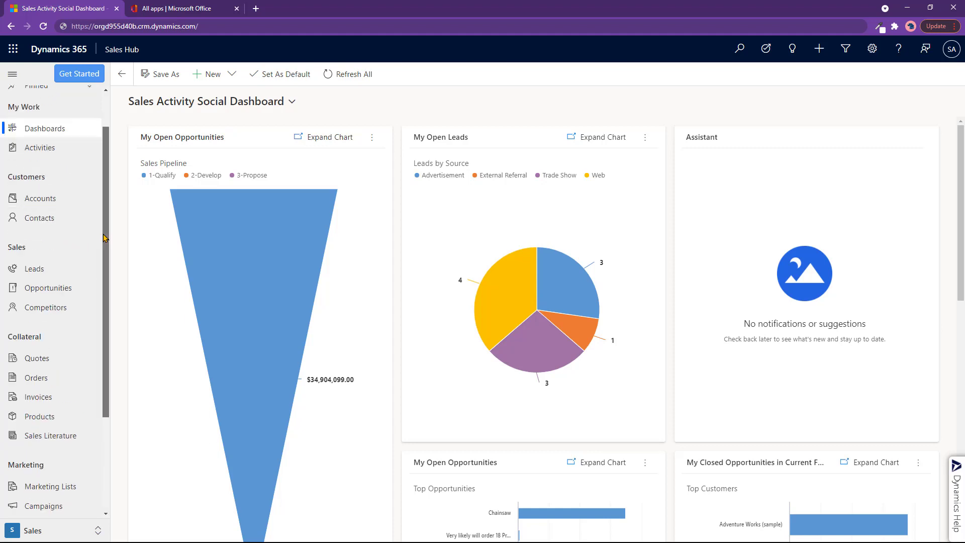
pyautogui.moveTo(106, 235)
pyautogui.mouseDown()
pyautogui.moveTo(107, 294)
pyautogui.moveTo(107, 247)
pyautogui.mouseUp()
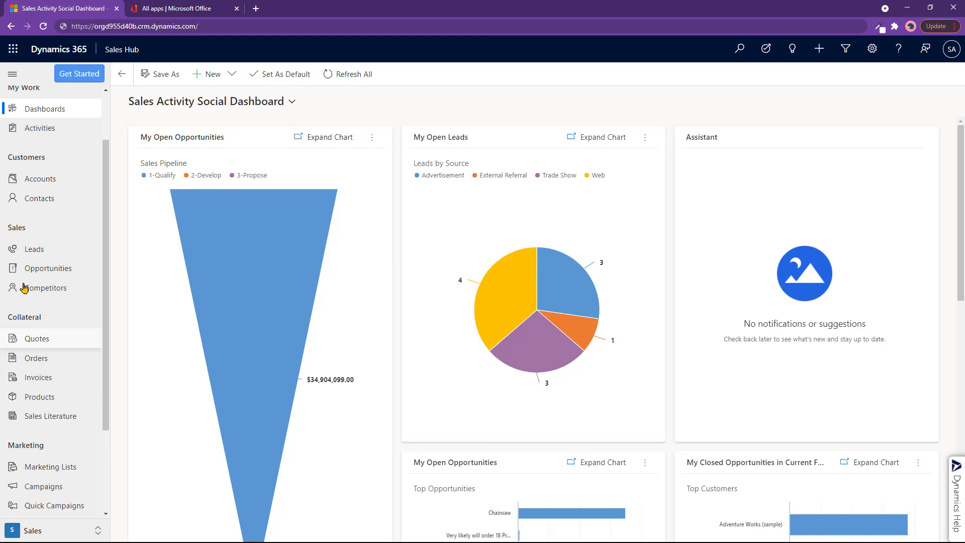
pyautogui.moveTo(103, 318); pyautogui.dragTo(105, 268)
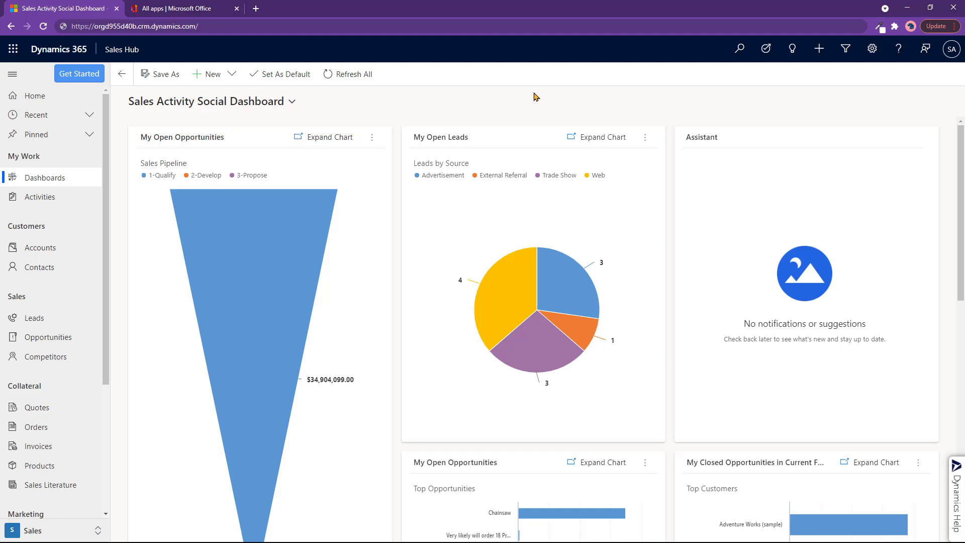
pyautogui.click(13, 50)
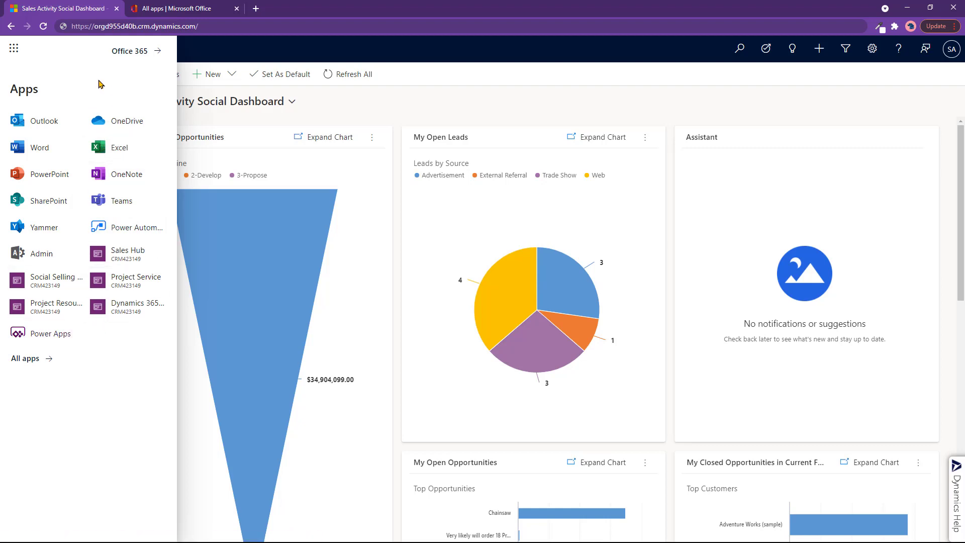
pyautogui.click(120, 55)
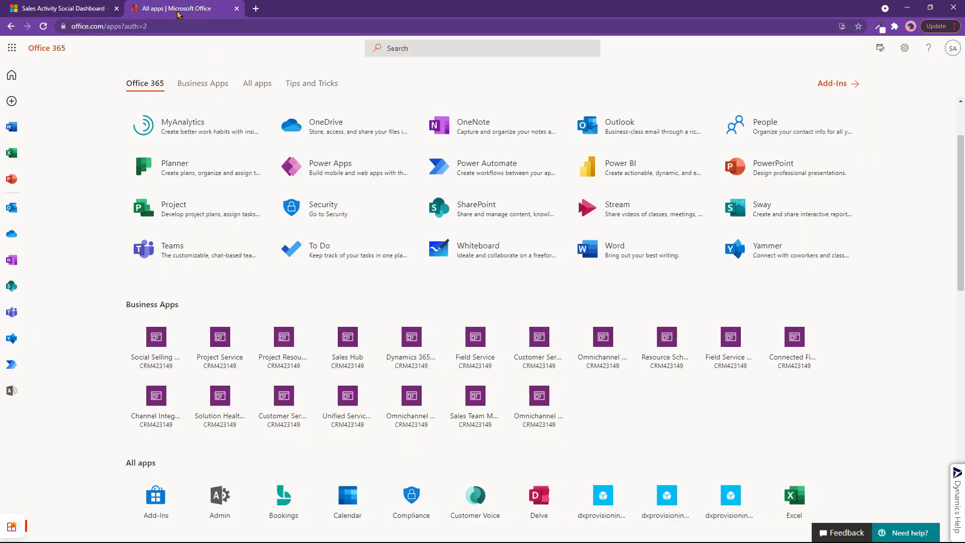
# - Back on the dashboard, view all published apps in the environment, then close that list
pyautogui.click(58, 10)
pyautogui.click(384, 94)
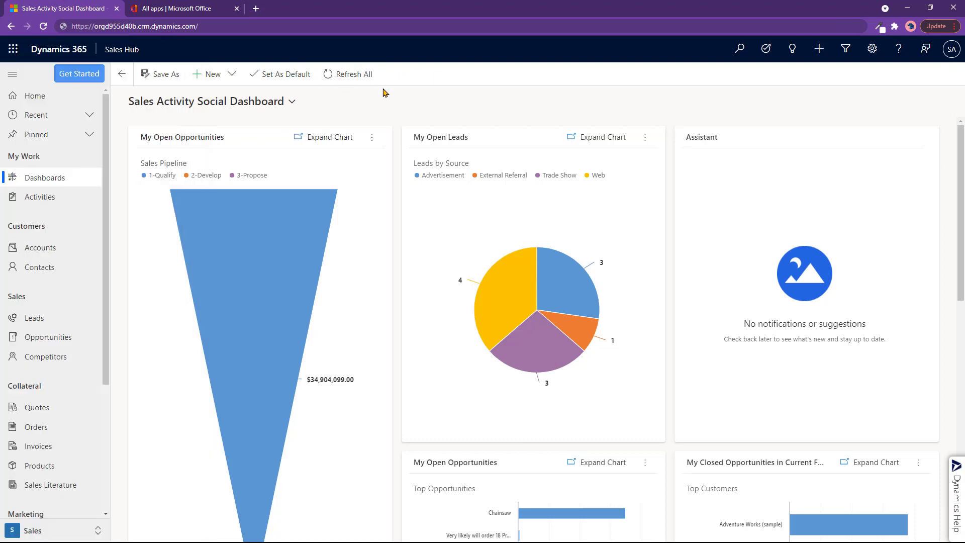
pyautogui.click(120, 50)
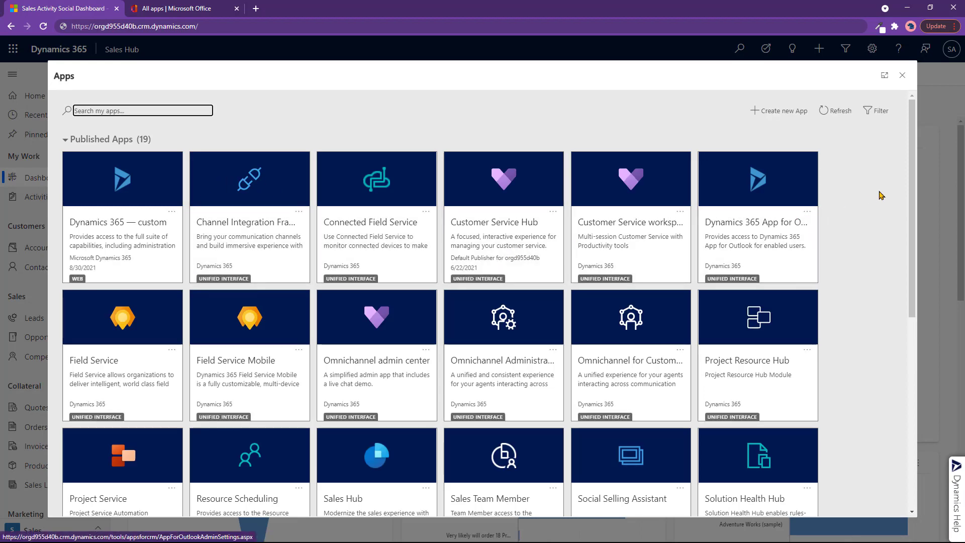
pyautogui.moveTo(912, 209); pyautogui.dragTo(904, 170)
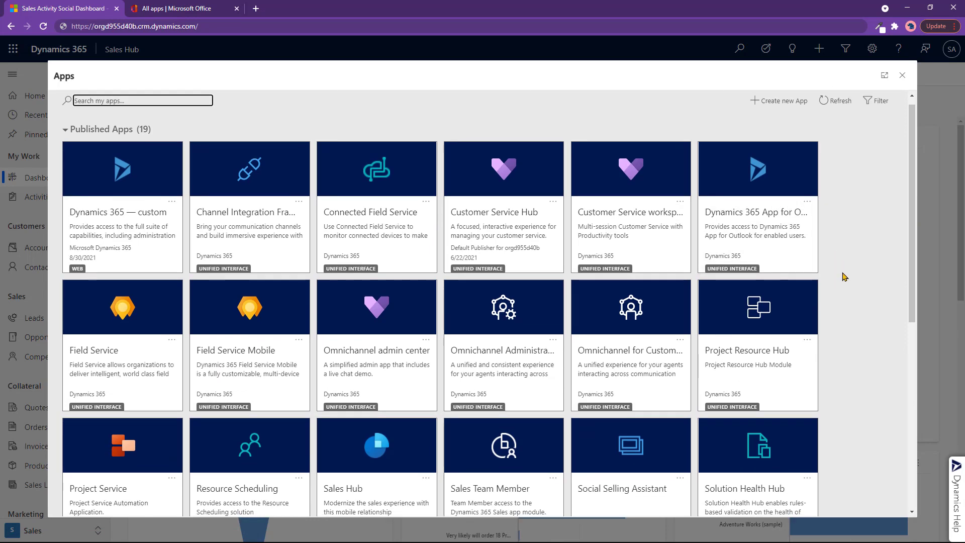
pyautogui.scroll(-1, 843, 276)
pyautogui.scroll(-2, 843, 278)
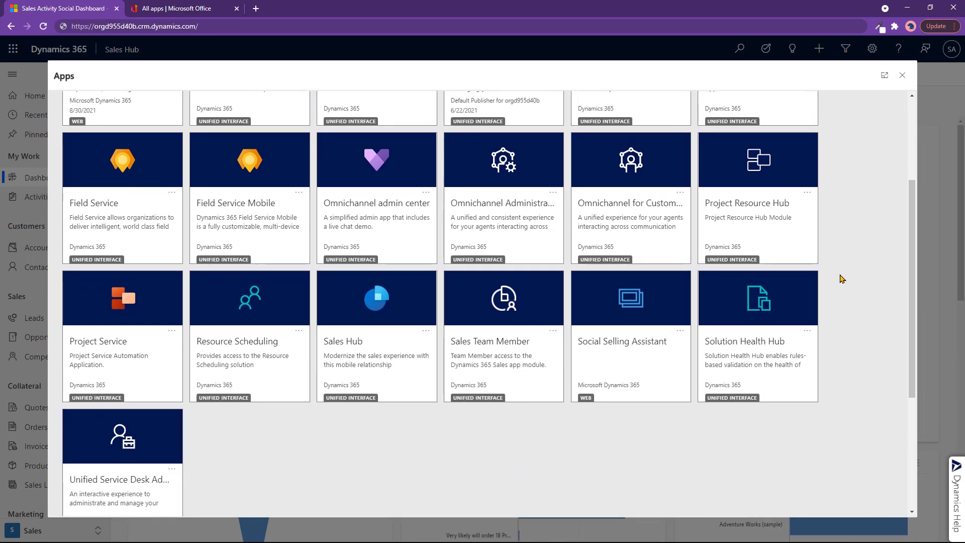
pyautogui.scroll(3, 842, 278)
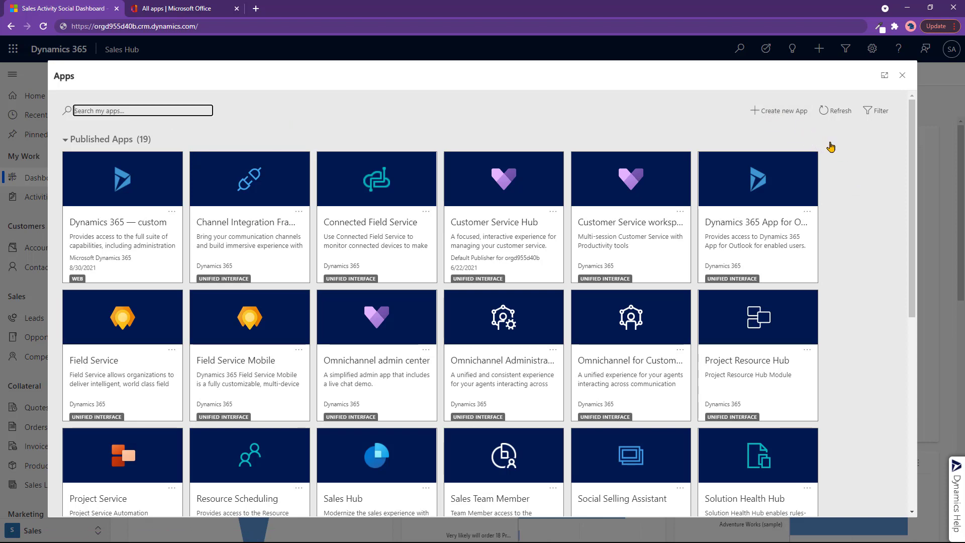
pyautogui.click(902, 76)
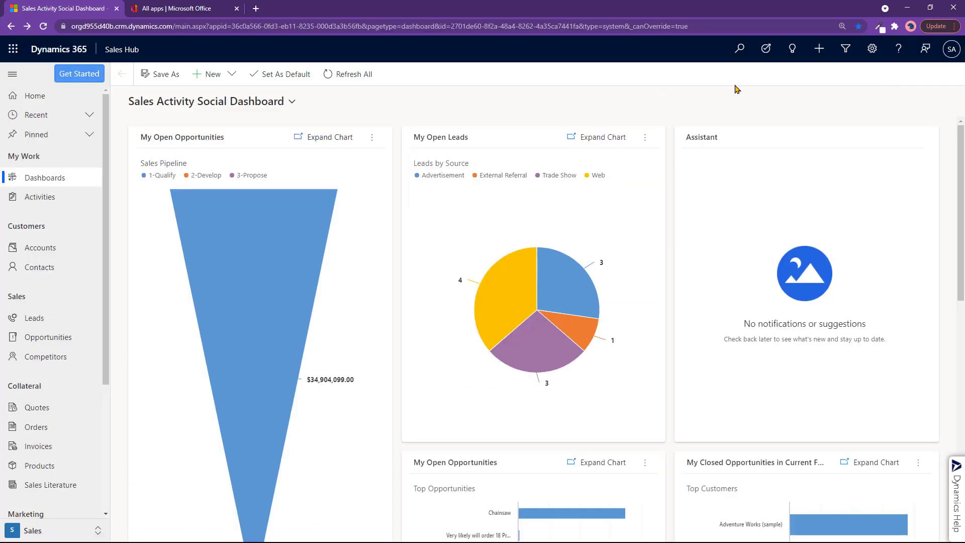
# - Preview the search page, the task flows list and the quick-create record types
pyautogui.click(738, 52)
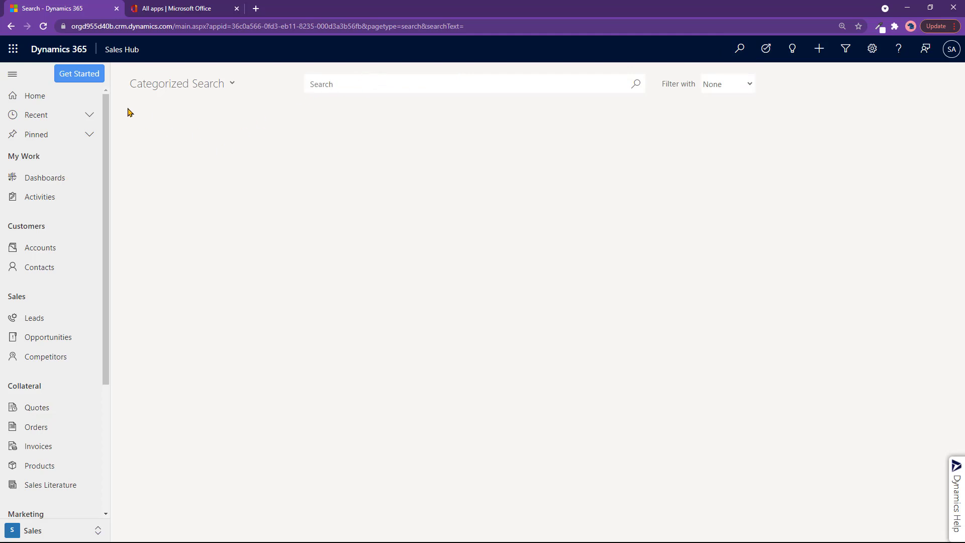
pyautogui.click(10, 27)
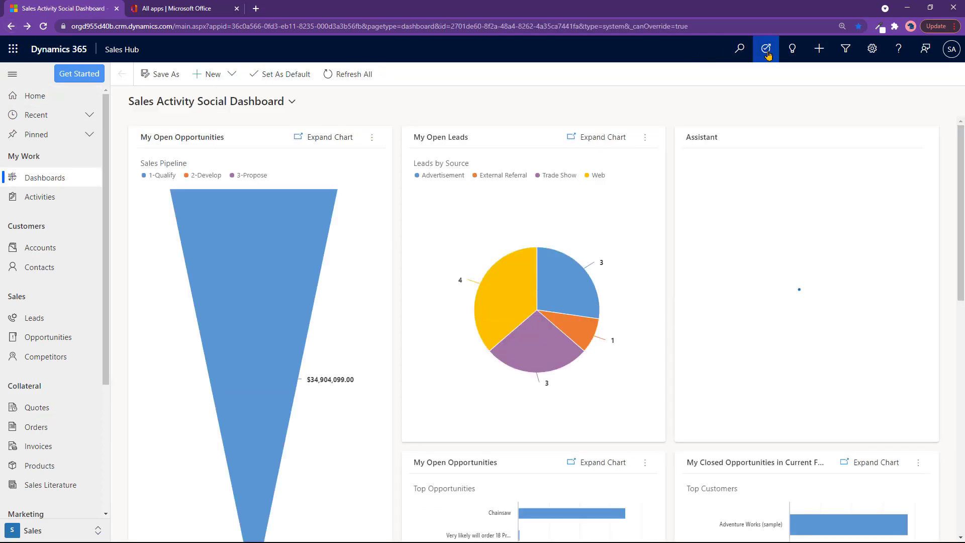
pyautogui.click(766, 50)
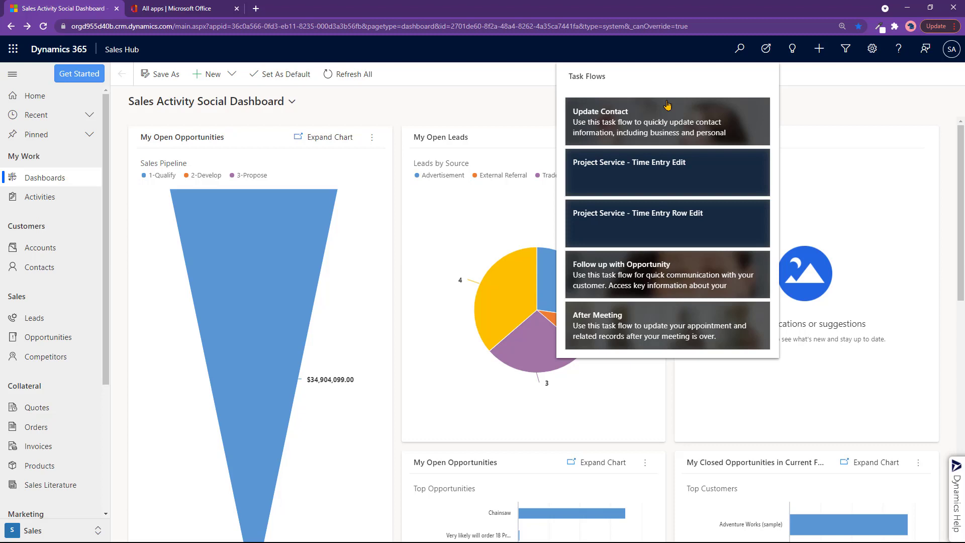
pyautogui.click(528, 103)
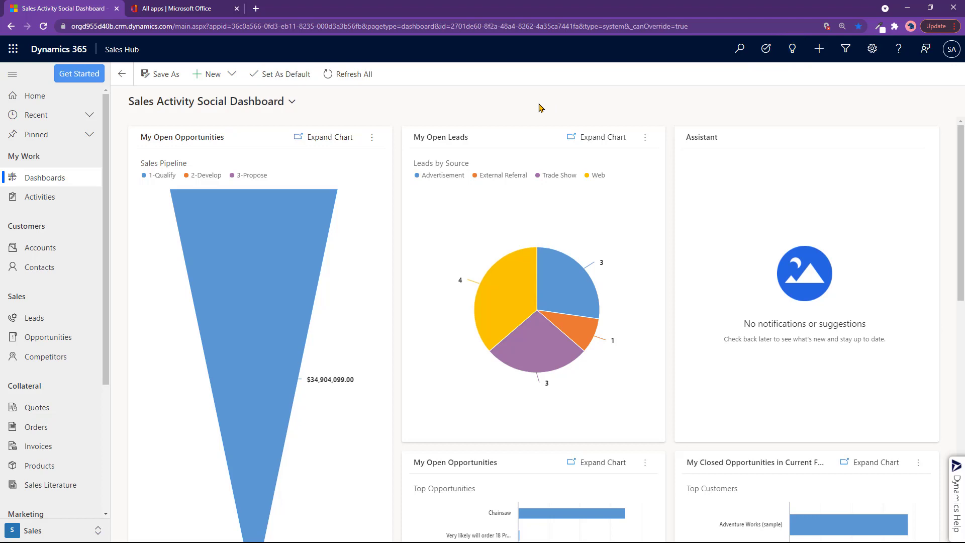
pyautogui.click(819, 48)
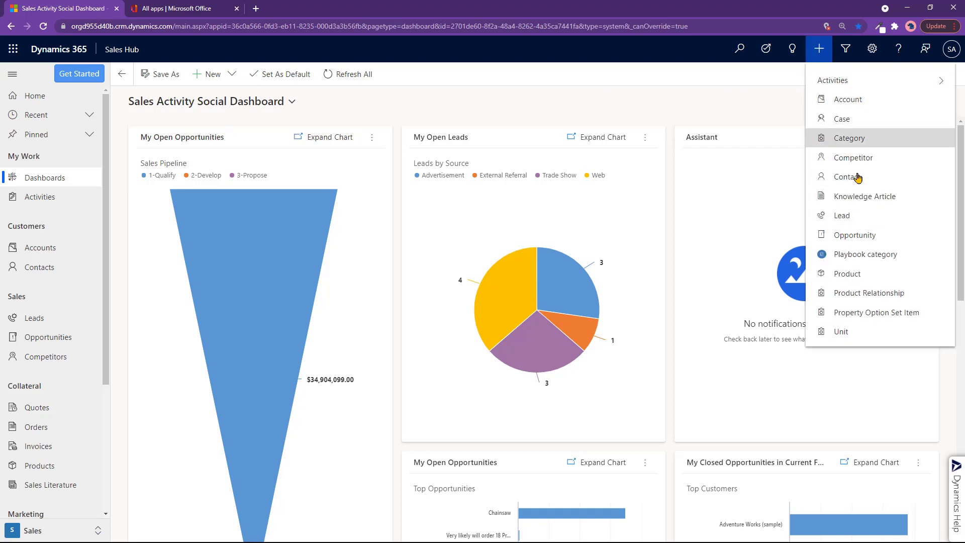
pyautogui.click(769, 84)
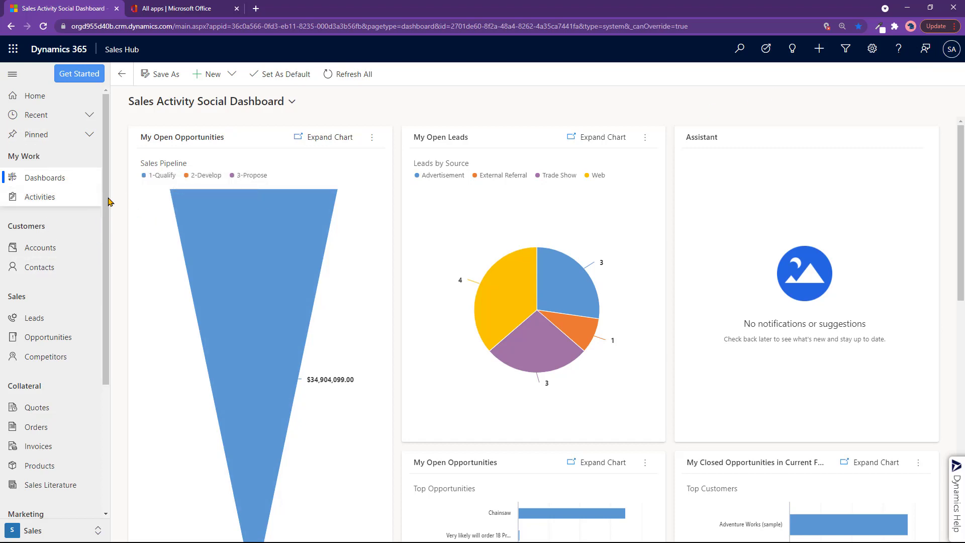
# - Scroll the sitemap and expand the Recent and Pinned item lists
pyautogui.scroll(-3, 106, 316)
pyautogui.moveTo(106, 315); pyautogui.dragTo(114, 203)
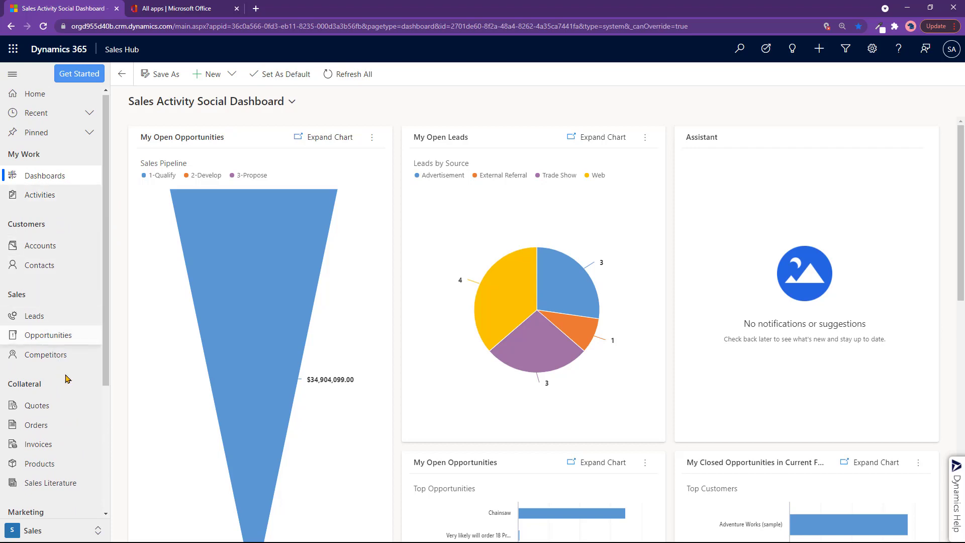
pyautogui.moveTo(106, 353); pyautogui.dragTo(105, 368)
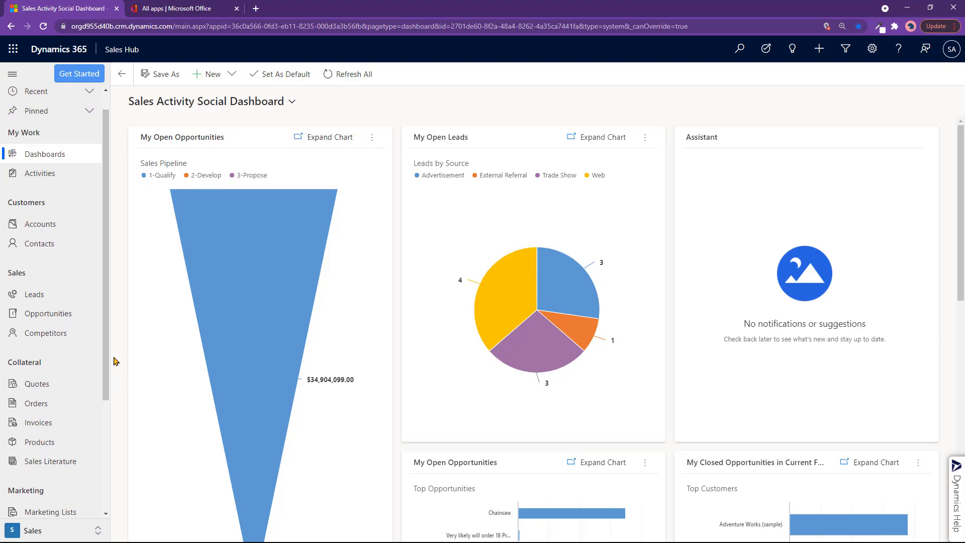
pyautogui.scroll(2, 108, 294)
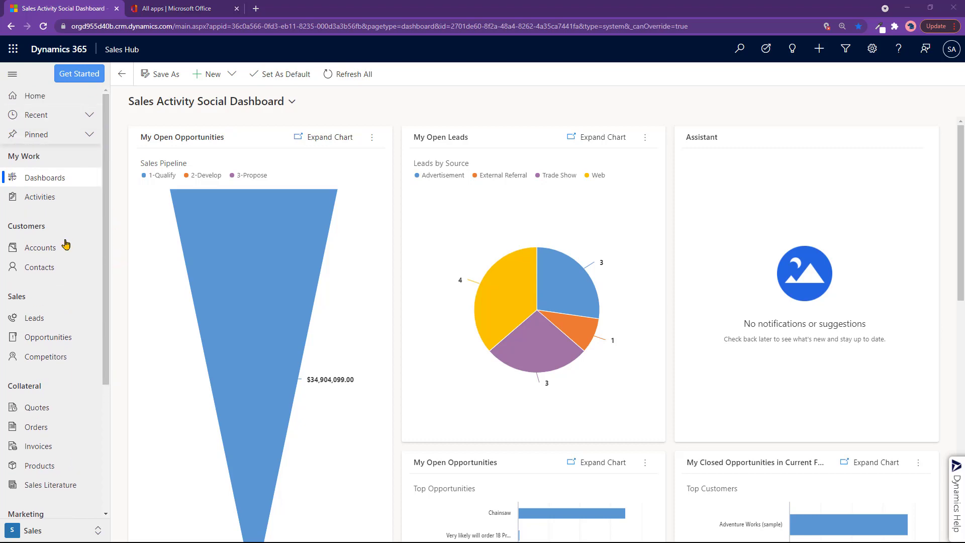
pyautogui.click(54, 116)
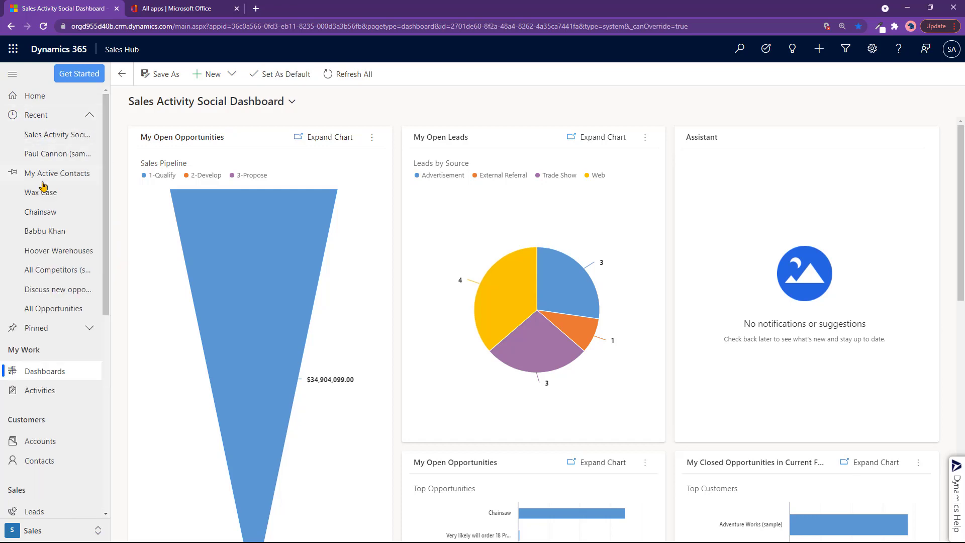
pyautogui.click(79, 328)
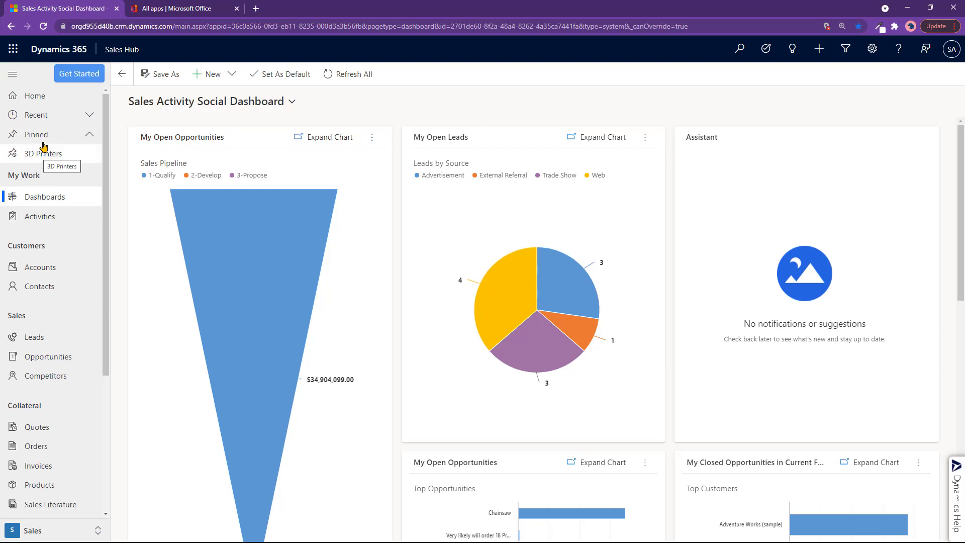
# - Pin My Active Contacts from Recent and confirm it appears under Pinned beside 3D Printers
pyautogui.click(80, 115)
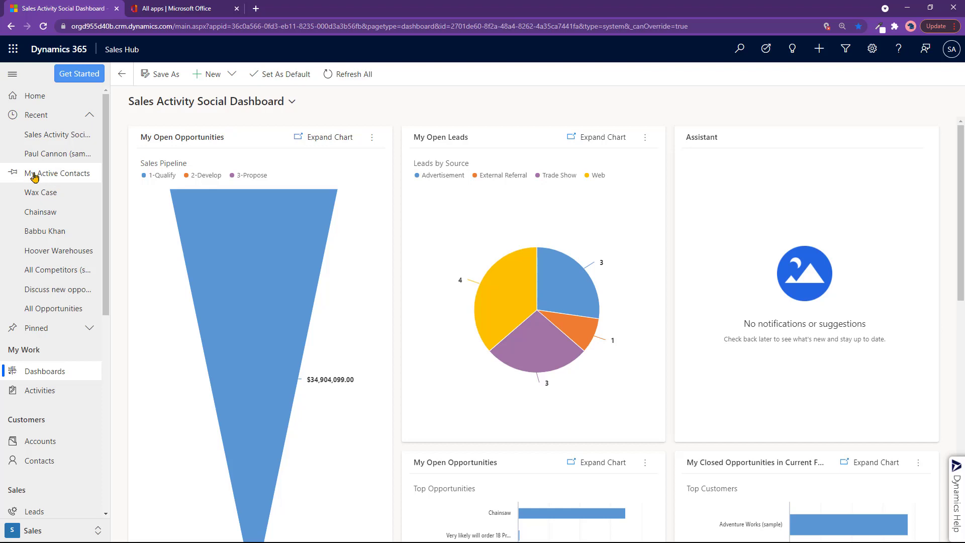
pyautogui.click(13, 174)
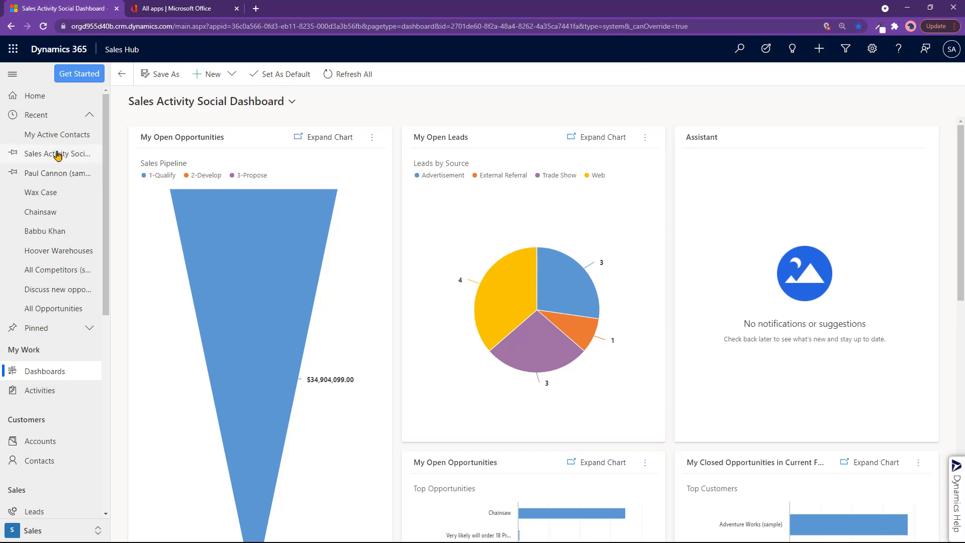
pyautogui.click(75, 115)
pyautogui.click(75, 136)
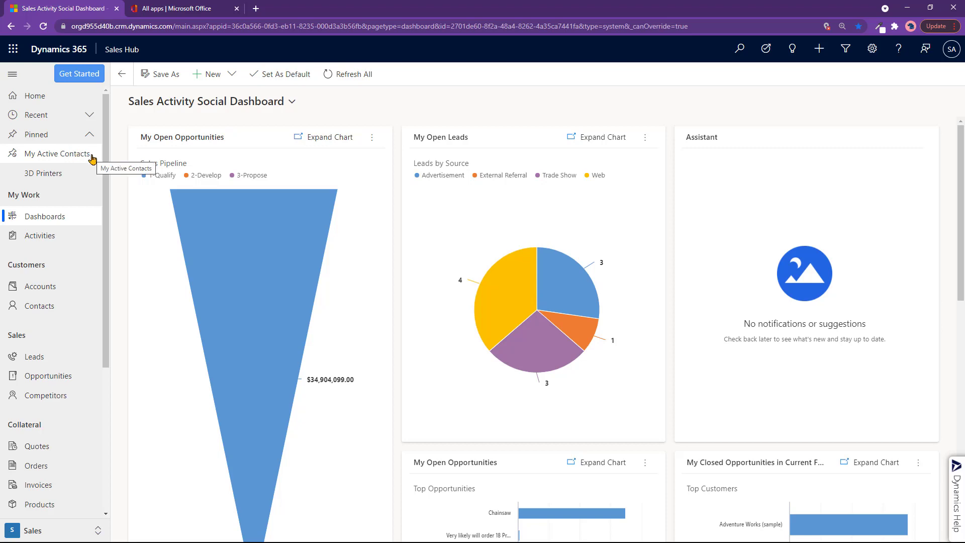
# - Switch to the Sales Dashboard, make it the default, and confirm it loads from Home
pyautogui.click(29, 97)
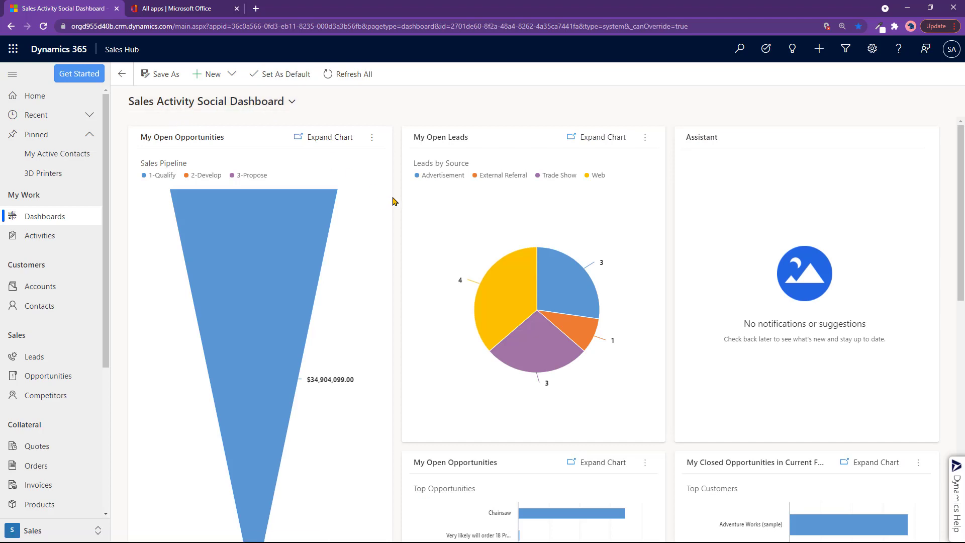
pyautogui.click(292, 103)
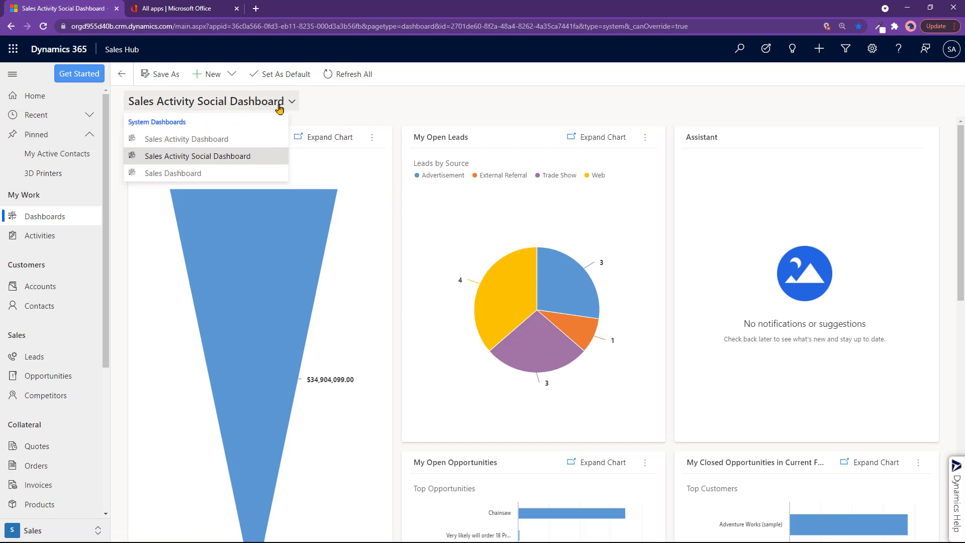
pyautogui.click(197, 174)
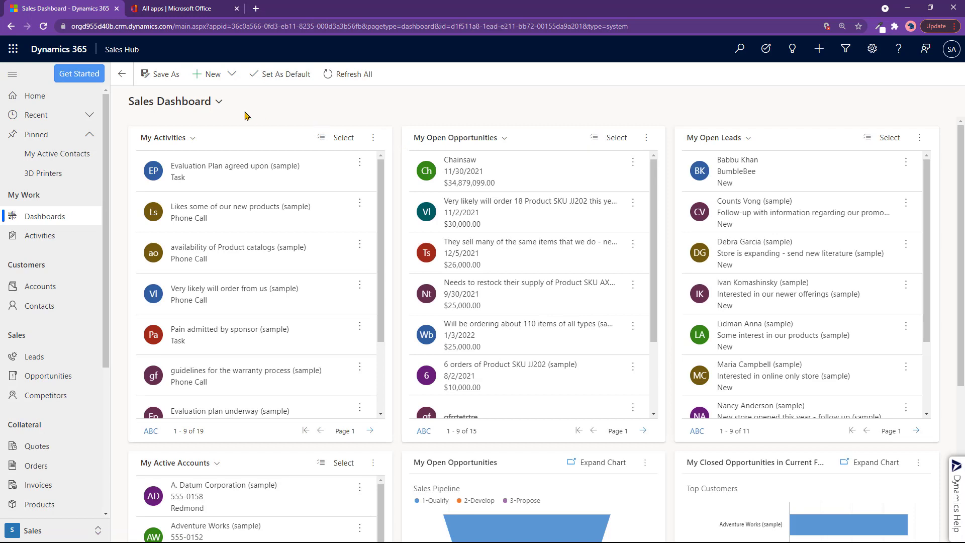
pyautogui.click(219, 102)
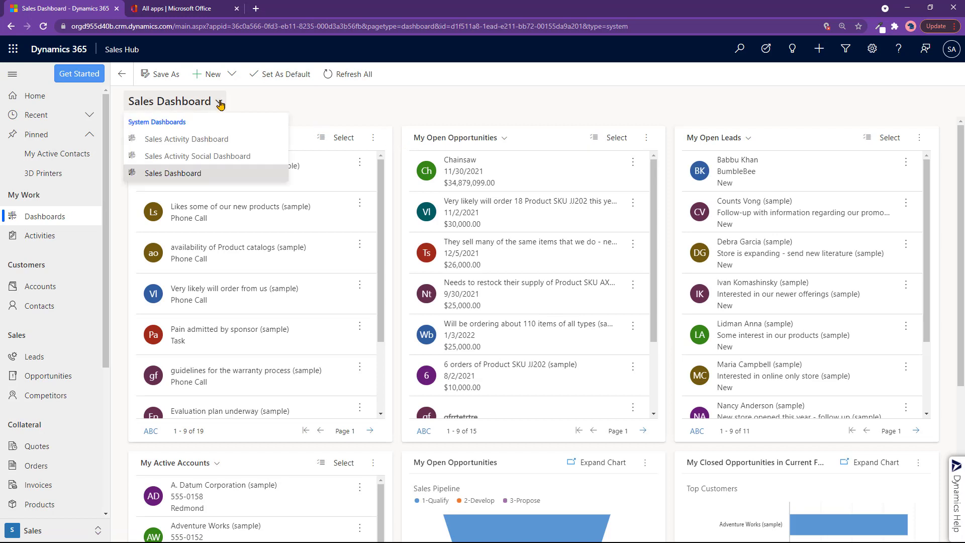
pyautogui.click(161, 173)
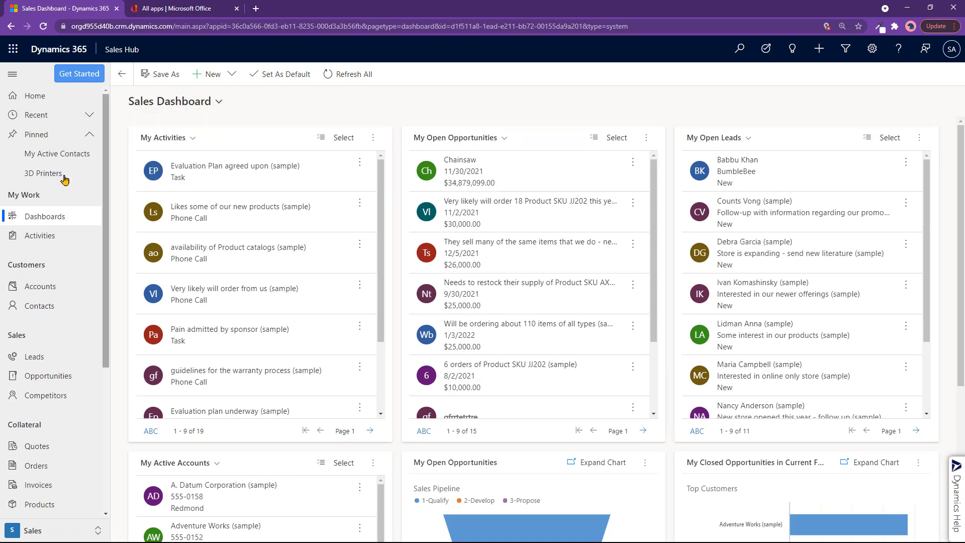
pyautogui.click(289, 81)
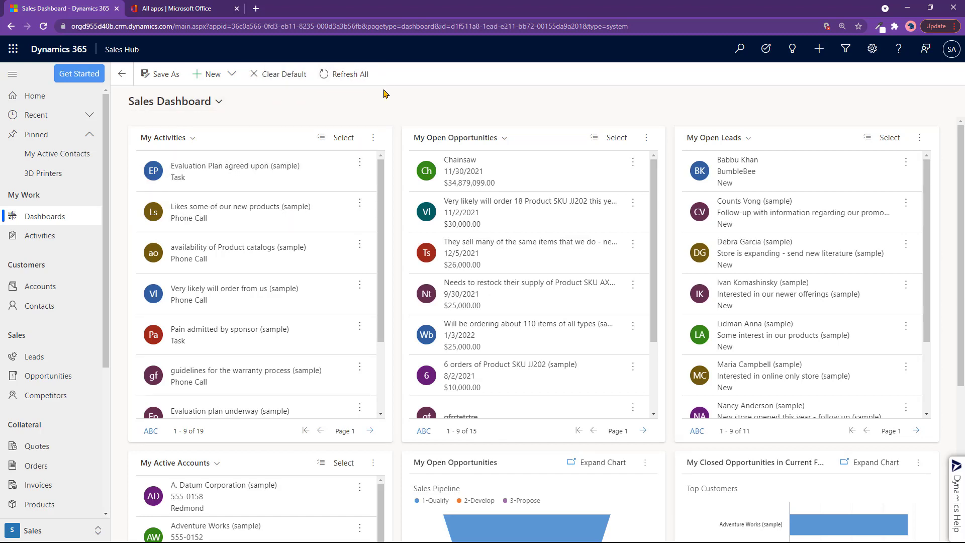
pyautogui.click(45, 97)
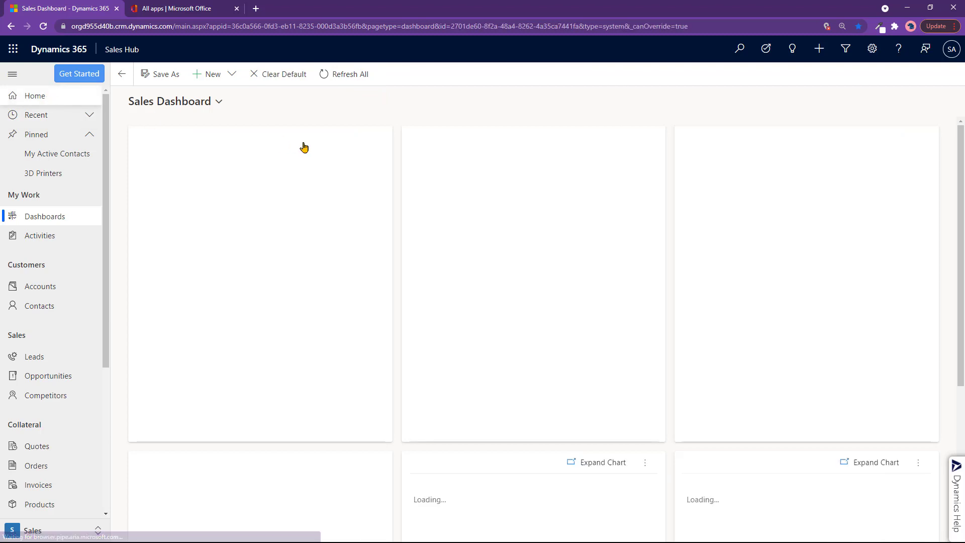